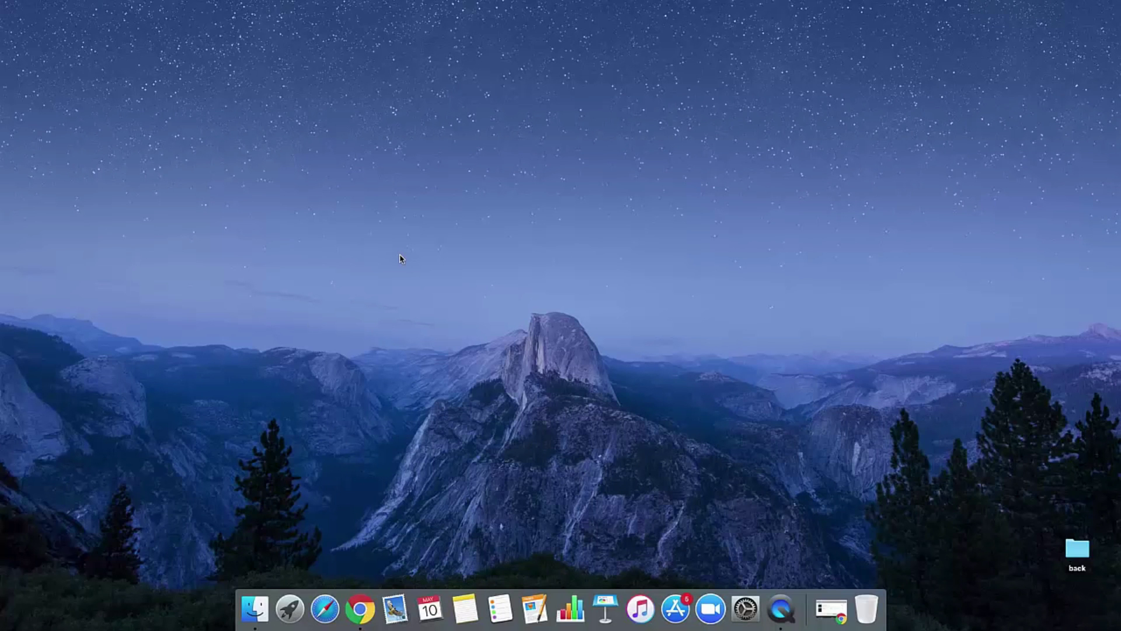
# Confirm trafficadvise.com serves only an empty Apache 'Index of /' listing, then return to the Namecheap Domain List
pyautogui.click(831, 609)
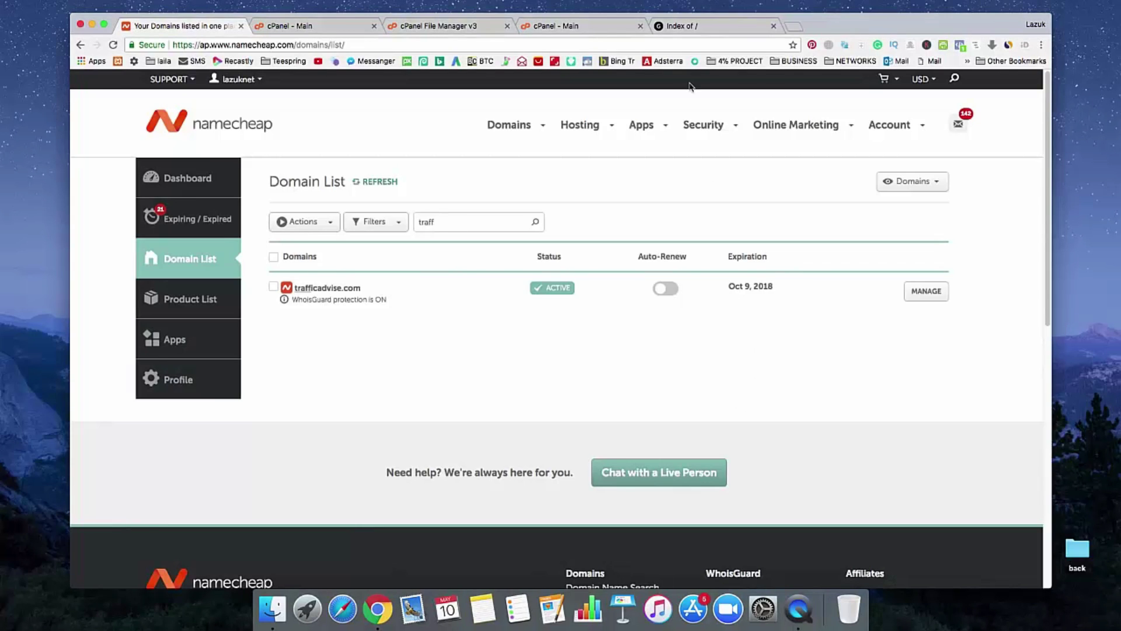
pyautogui.click(690, 32)
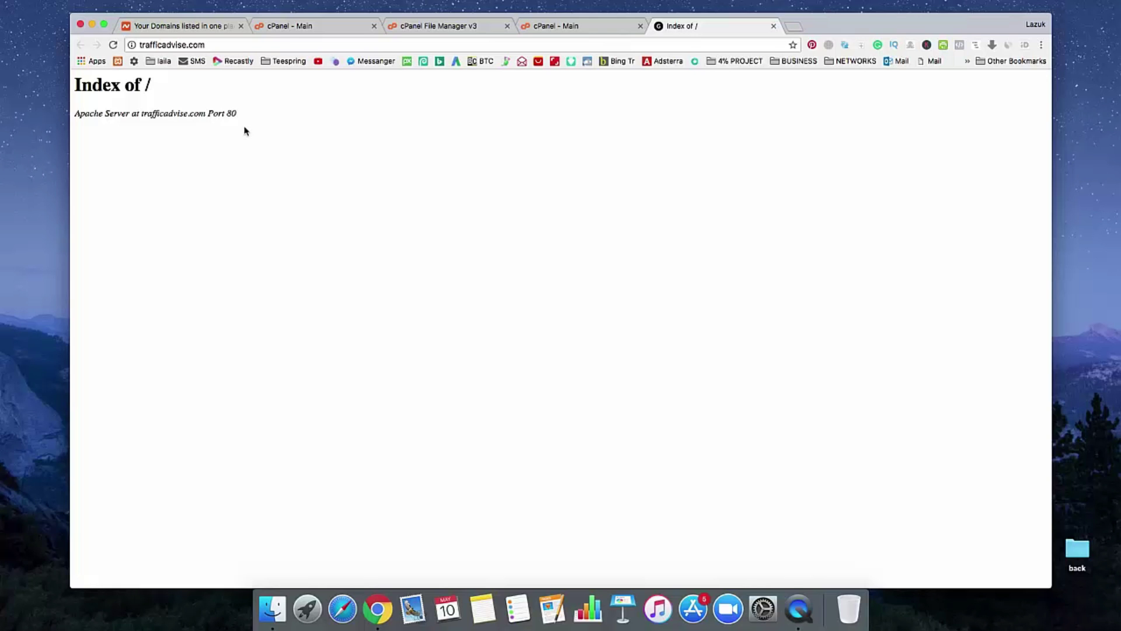
pyautogui.click(188, 27)
# Find nameservers ns8267.hostgator.com and ns8268.hostgator.com in cPanel's General Information panel
pyautogui.moveTo(270, 115)
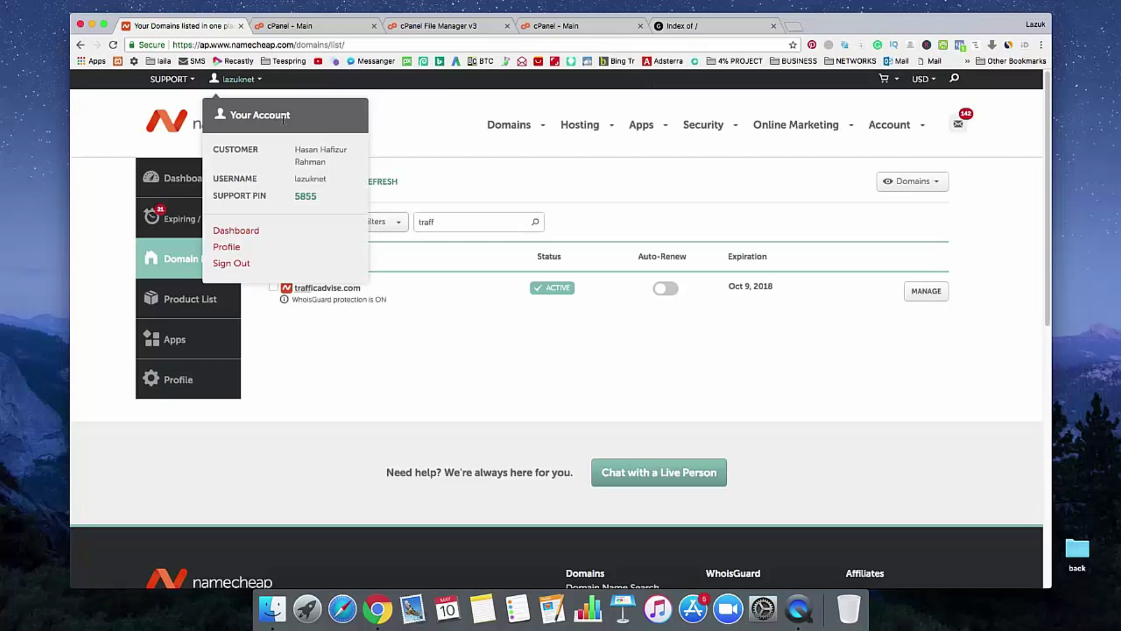
pyautogui.click(318, 26)
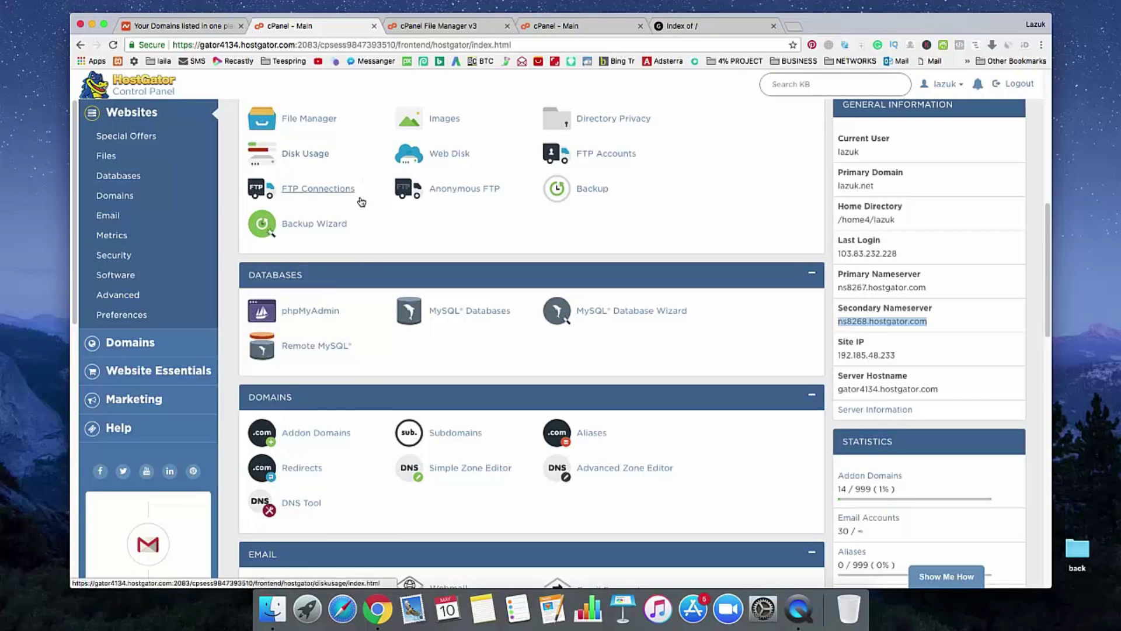
pyautogui.scroll(-1, 356, 229)
pyautogui.scroll(6, 357, 245)
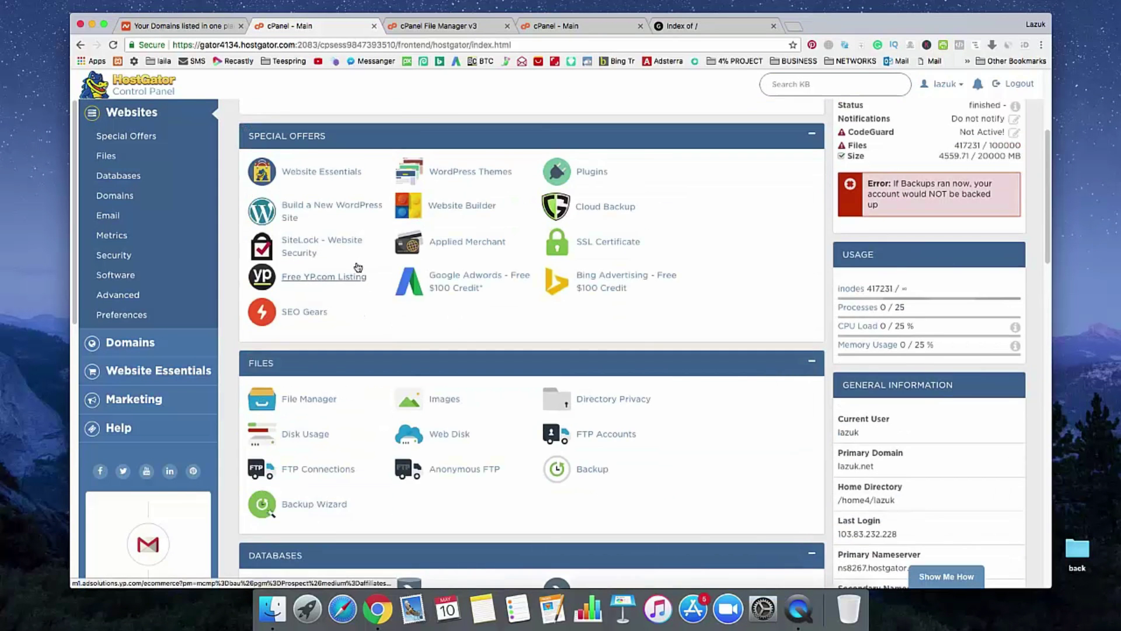
pyautogui.scroll(3, 358, 267)
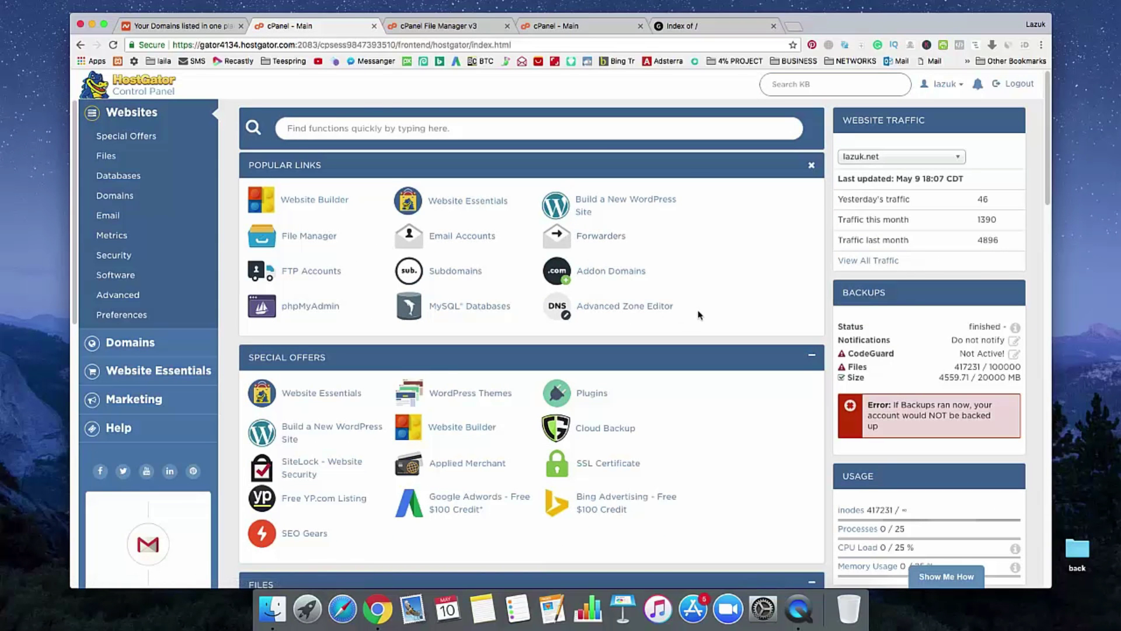
pyautogui.scroll(-1, 699, 315)
pyautogui.scroll(-10, 699, 316)
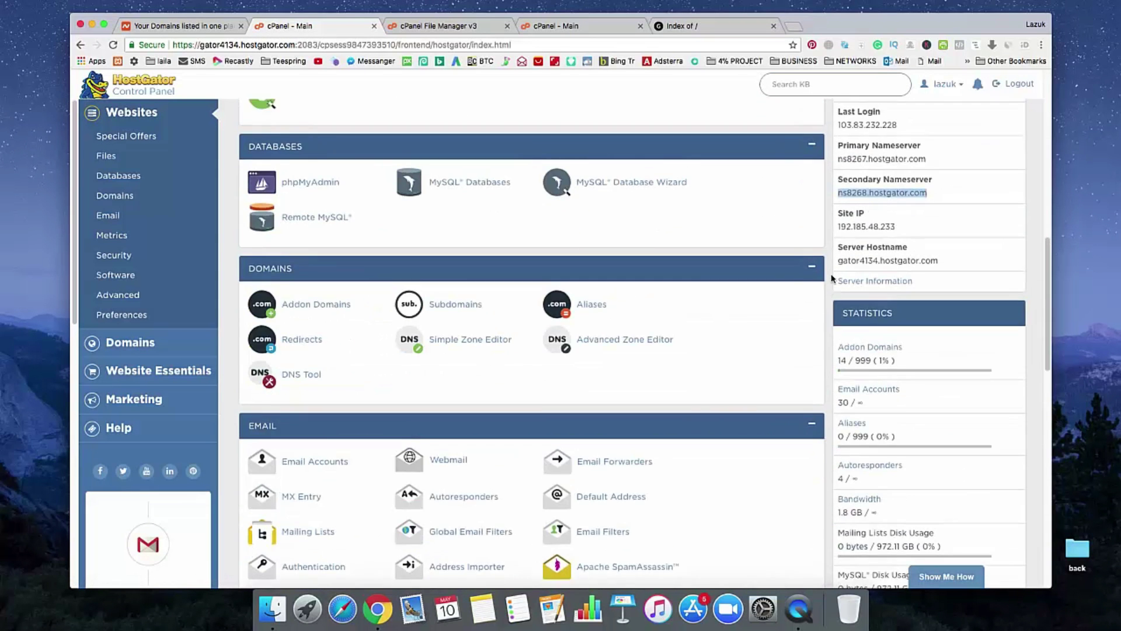
pyautogui.scroll(1, 833, 279)
# Select the primary nameserver value ns8267.hostgator.com
pyautogui.click(866, 186)
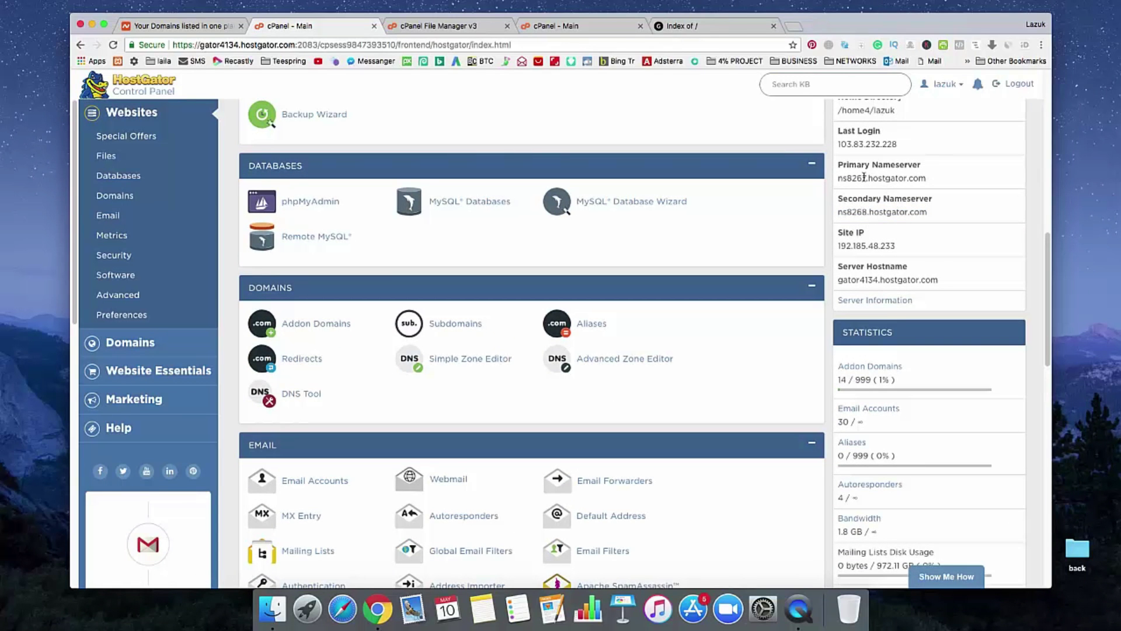
pyautogui.moveTo(864, 178); pyautogui.dragTo(838, 178)
pyautogui.tripleClick(863, 213)
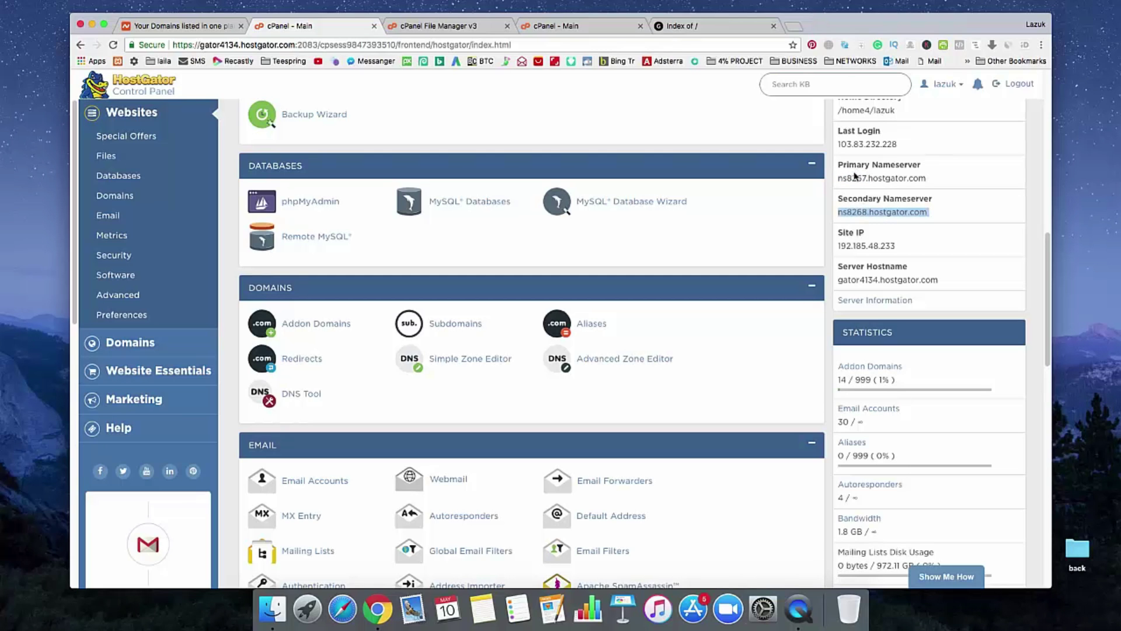
pyautogui.moveTo(838, 178); pyautogui.dragTo(916, 178)
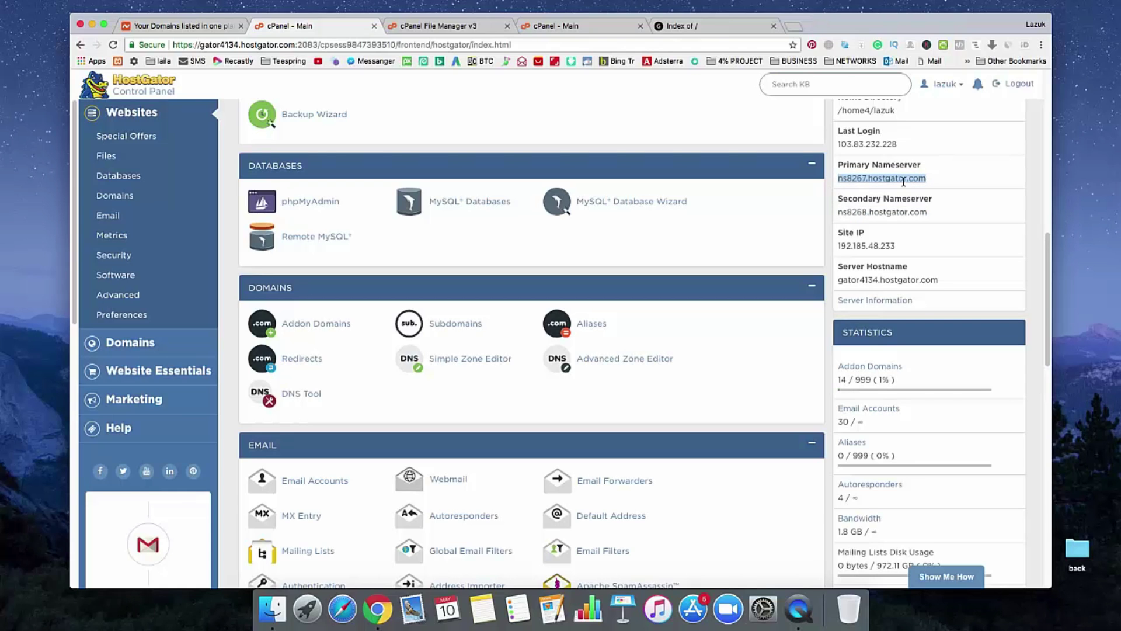
# Open trafficadvise.com's Namecheap management page and keep Nameservers set to Custom DNS
pyautogui.click(175, 26)
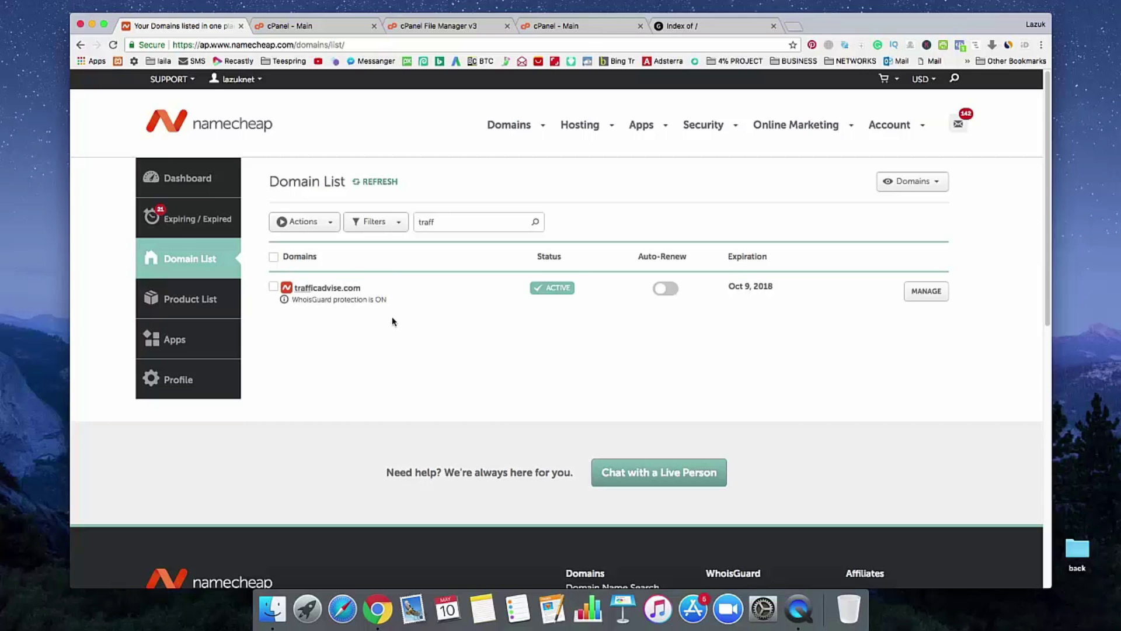
pyautogui.click(920, 303)
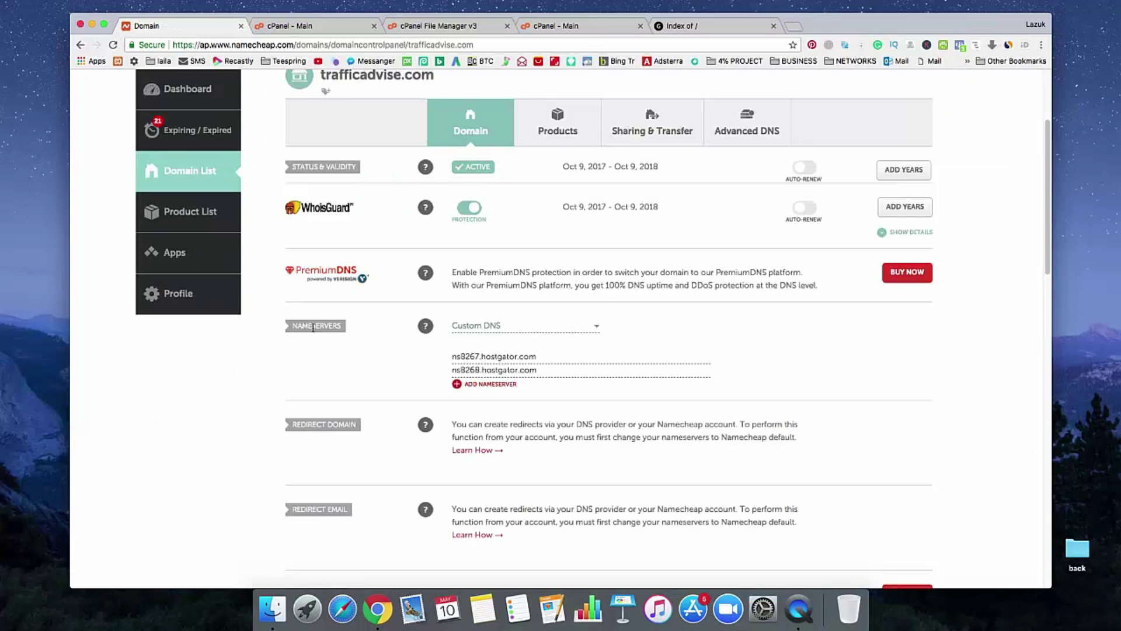
pyautogui.click(482, 327)
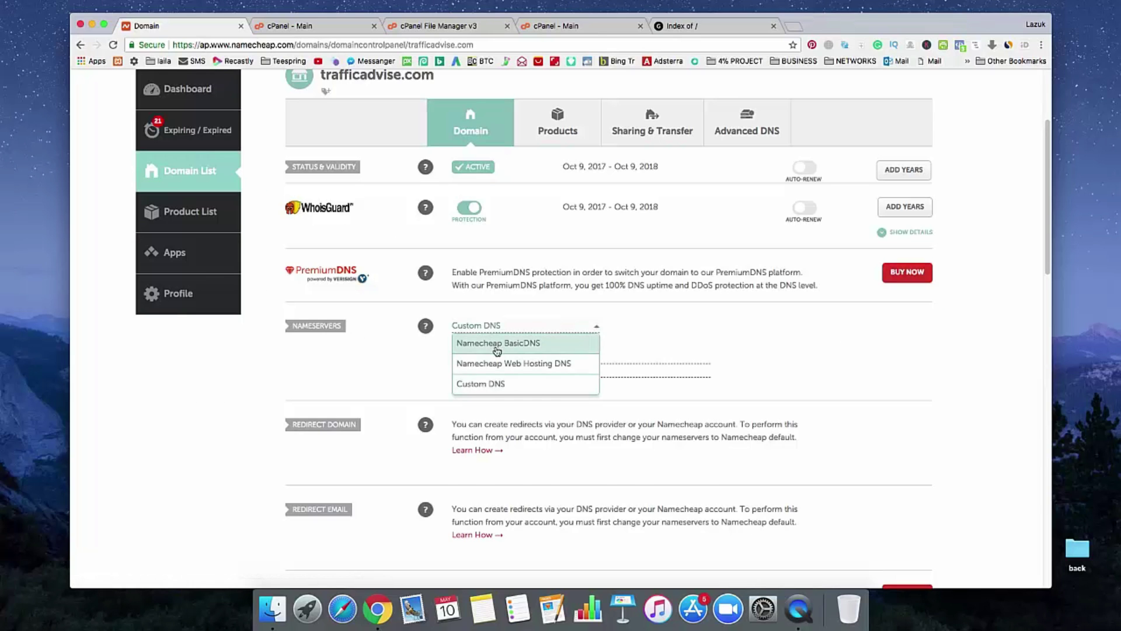
pyautogui.click(467, 340)
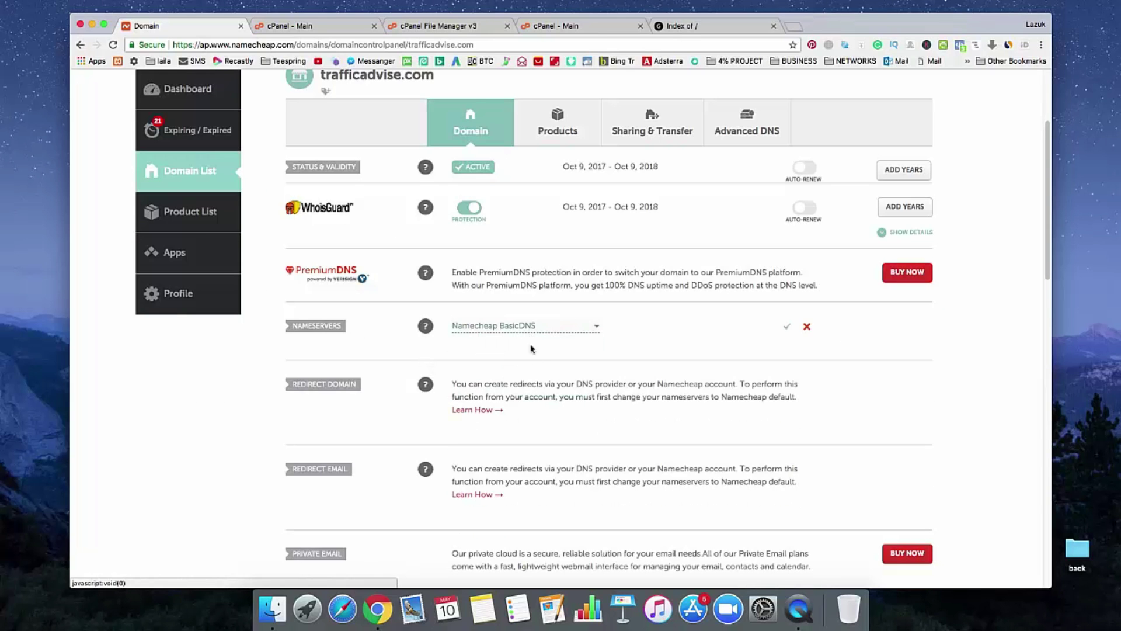
pyautogui.click(516, 328)
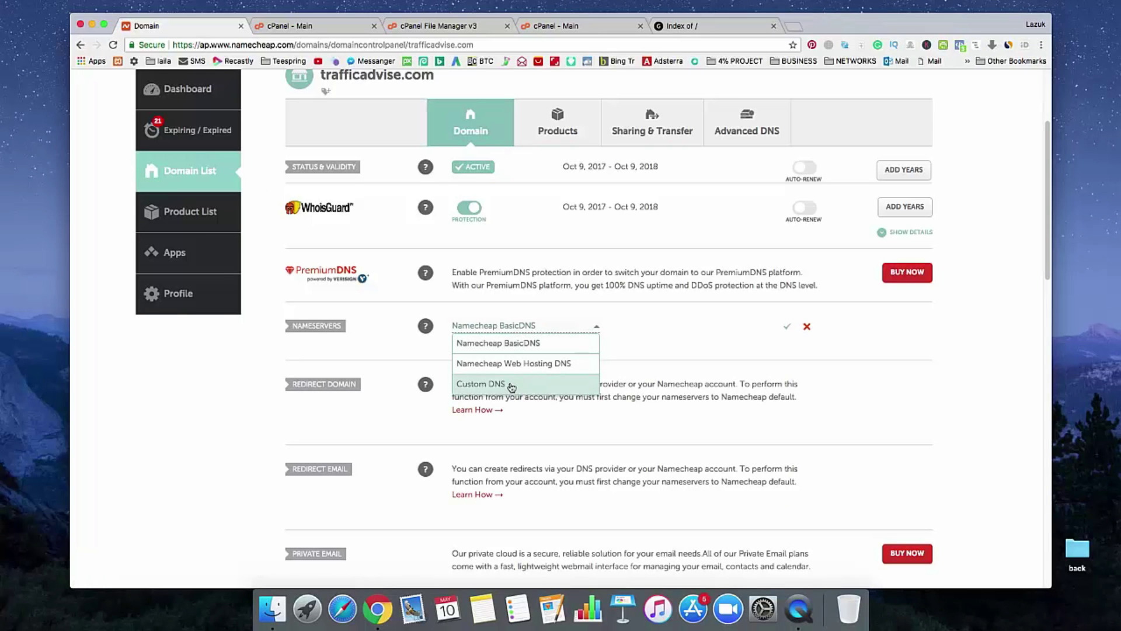
pyautogui.click(510, 386)
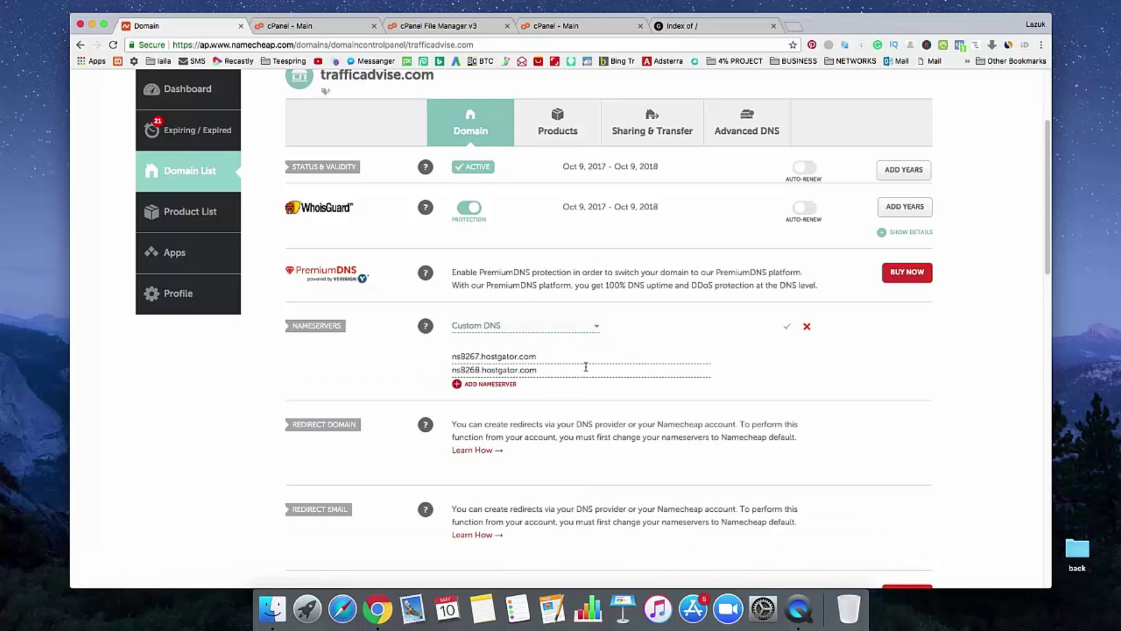
# Clear both existing Custom DNS nameserver entries
pyautogui.moveTo(550, 357); pyautogui.dragTo(442, 357)
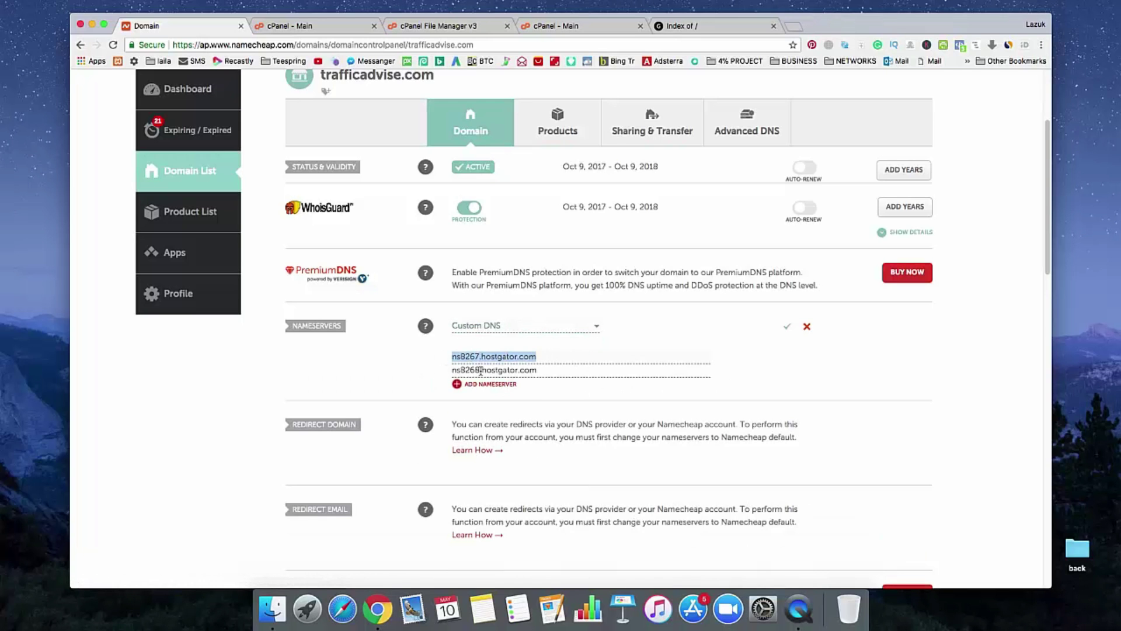
pyautogui.press('BackSpace')
pyautogui.moveTo(546, 373); pyautogui.dragTo(423, 375)
pyautogui.press('BackSpace')
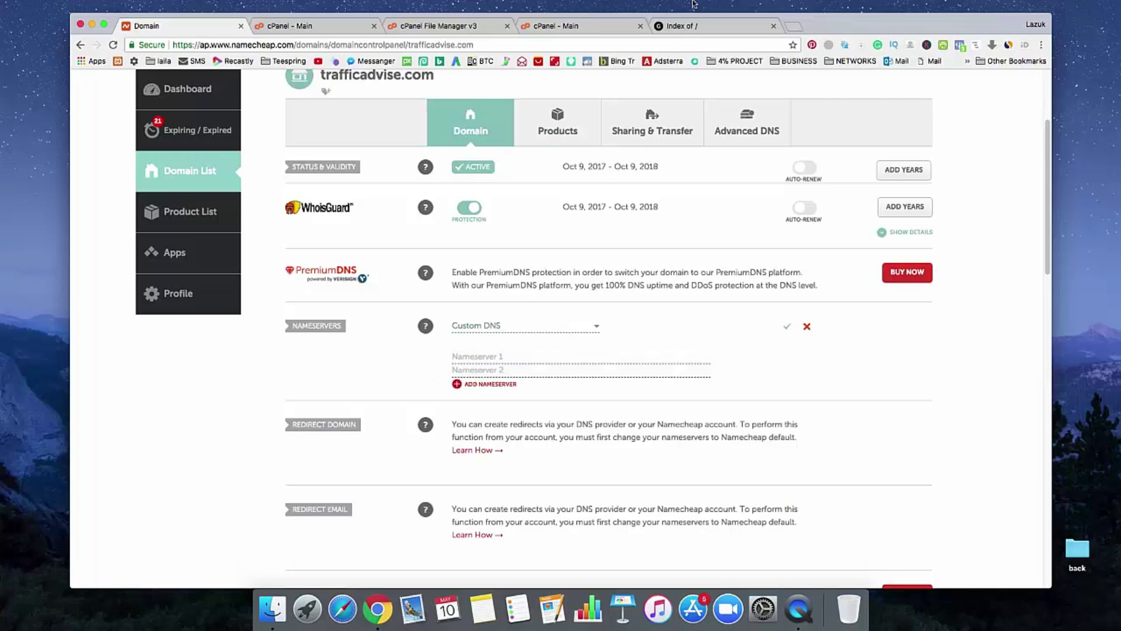
# Copy ns8267.hostgator.com from cPanel and paste it as Namecheap's Nameserver 1
pyautogui.click(315, 25)
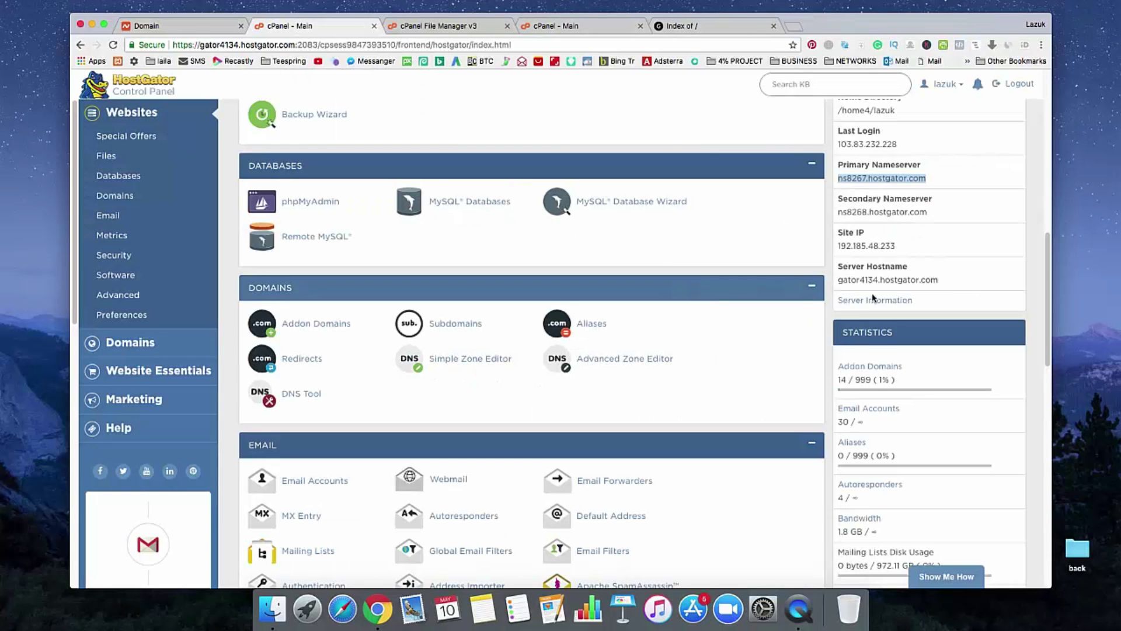
pyautogui.rightClick(864, 177)
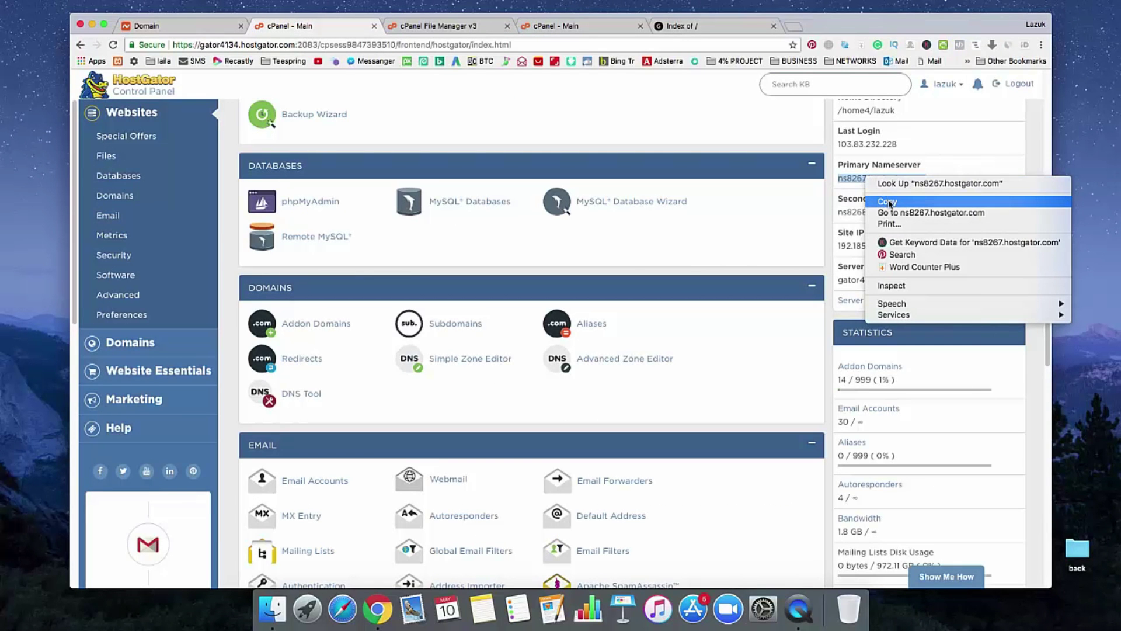
pyautogui.click(890, 201)
pyautogui.click(175, 25)
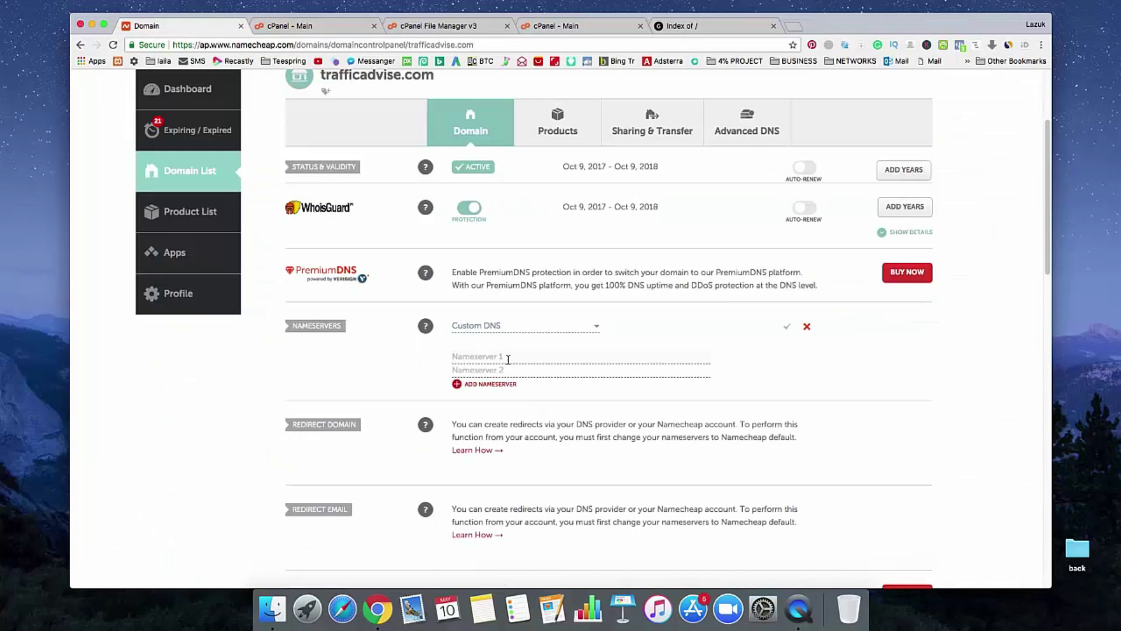
pyautogui.press('cmd+v')
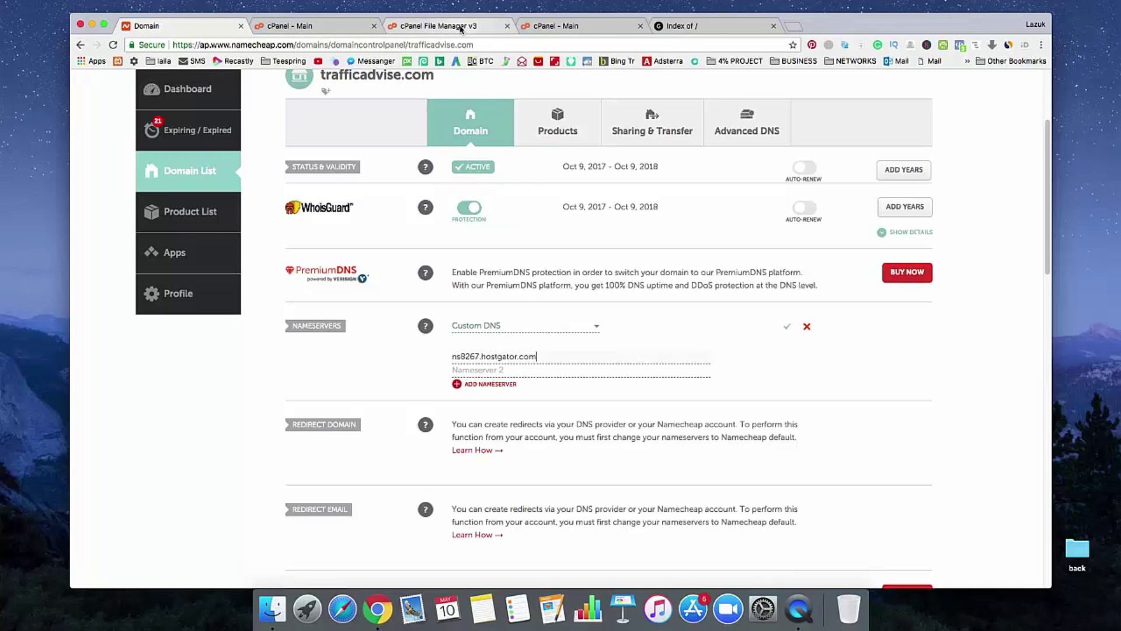
# Copy ns8268.hostgator.com from cPanel and paste it as Nameserver 2
pyautogui.click(308, 27)
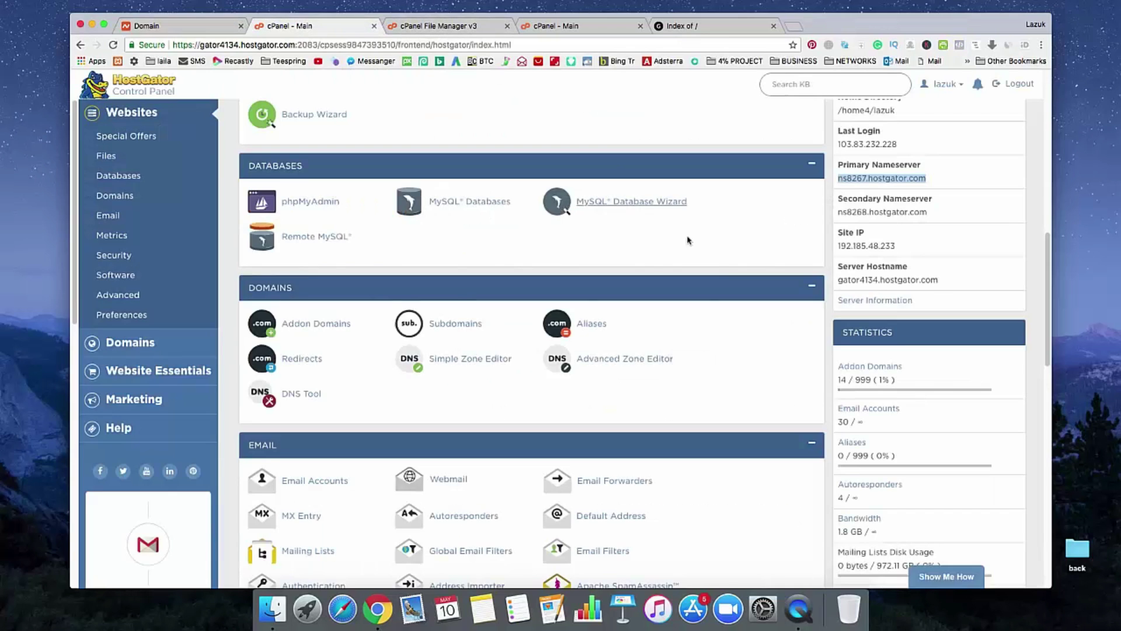
pyautogui.doubleClick(856, 214)
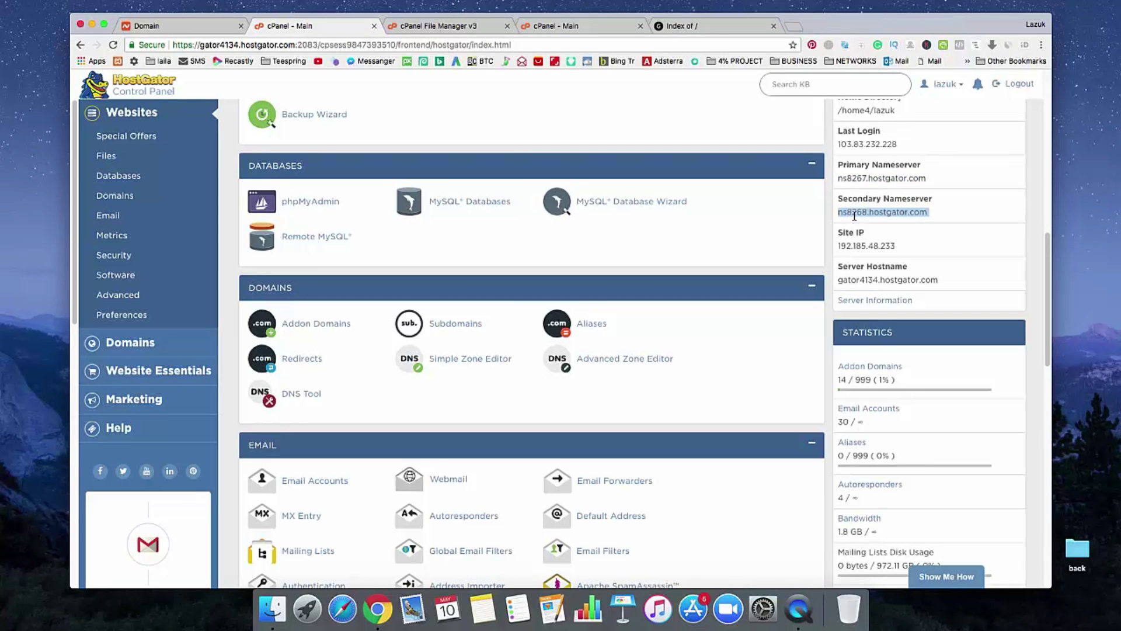
pyautogui.click(181, 26)
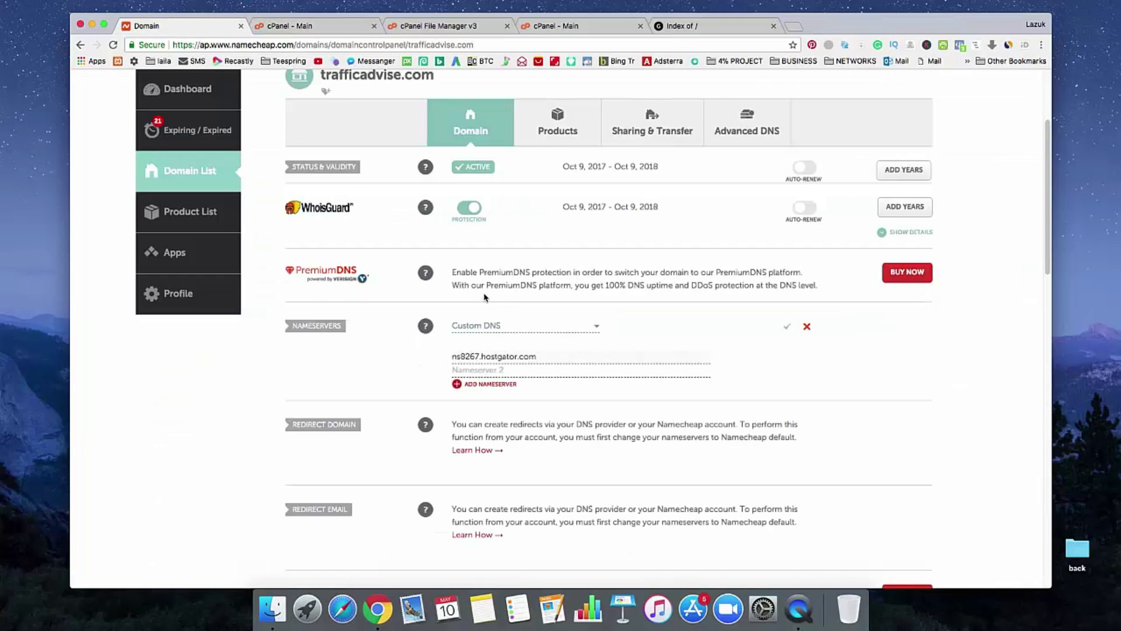
pyautogui.press('super+v')
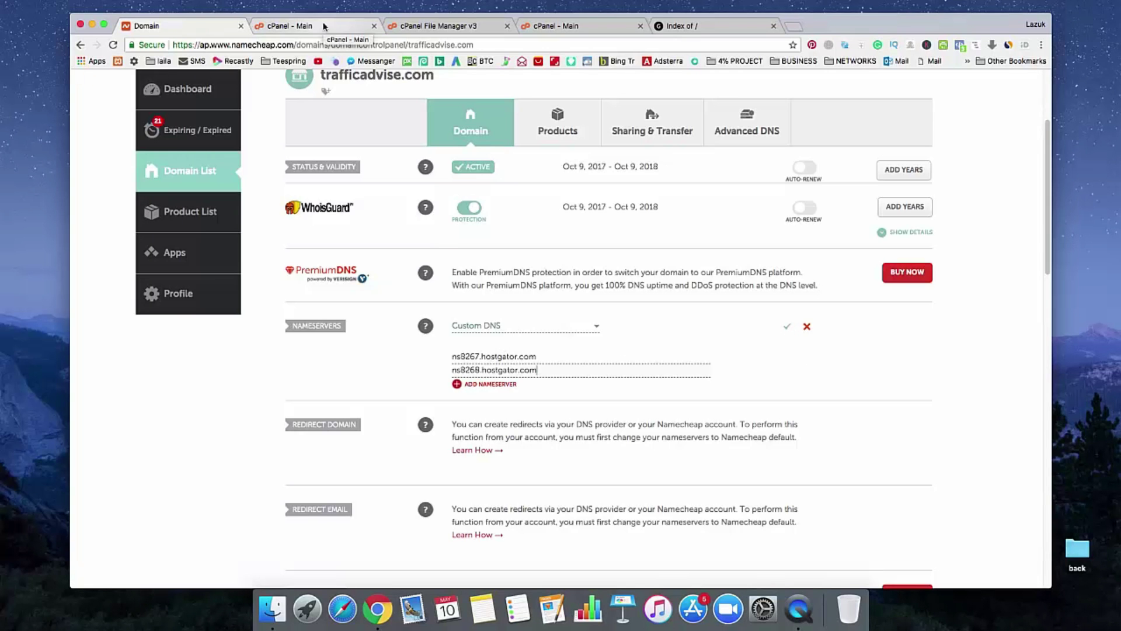
# Go from cPanel's Domains section to the Addon Domains page with its empty creation form
pyautogui.scroll(5, 327, 82)
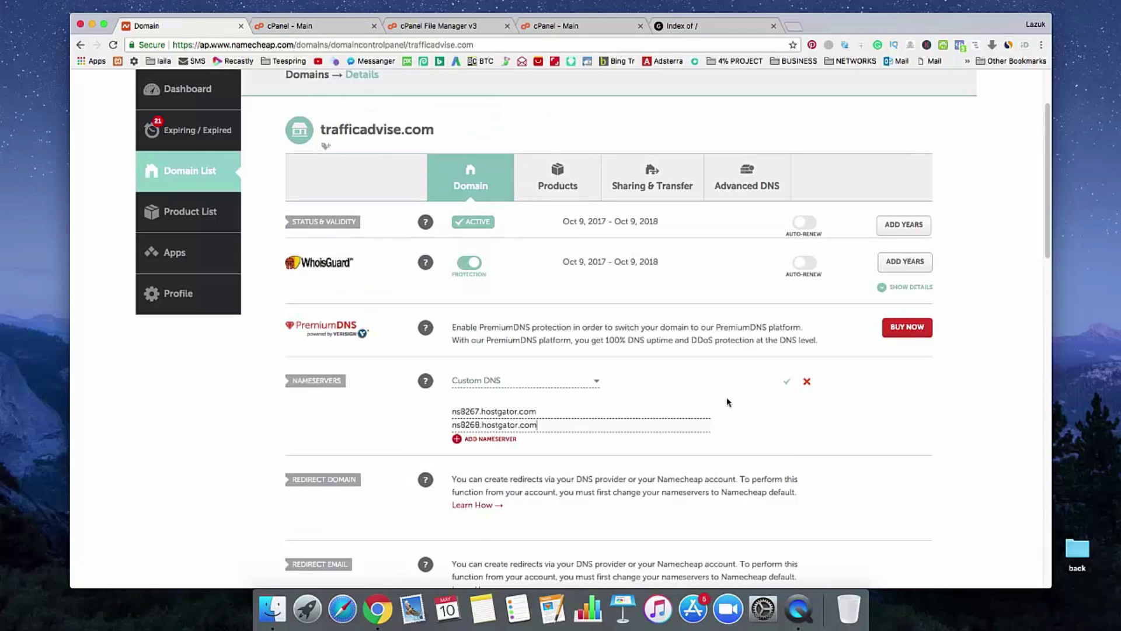
pyautogui.click(327, 27)
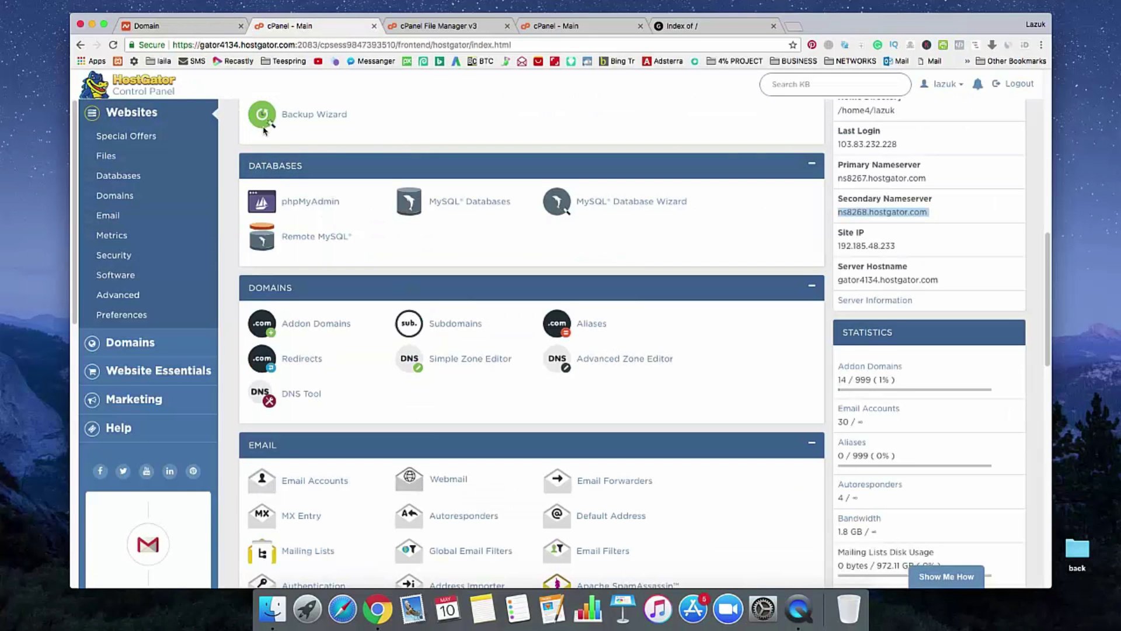
pyautogui.scroll(3, 358, 355)
pyautogui.scroll(-7, 358, 355)
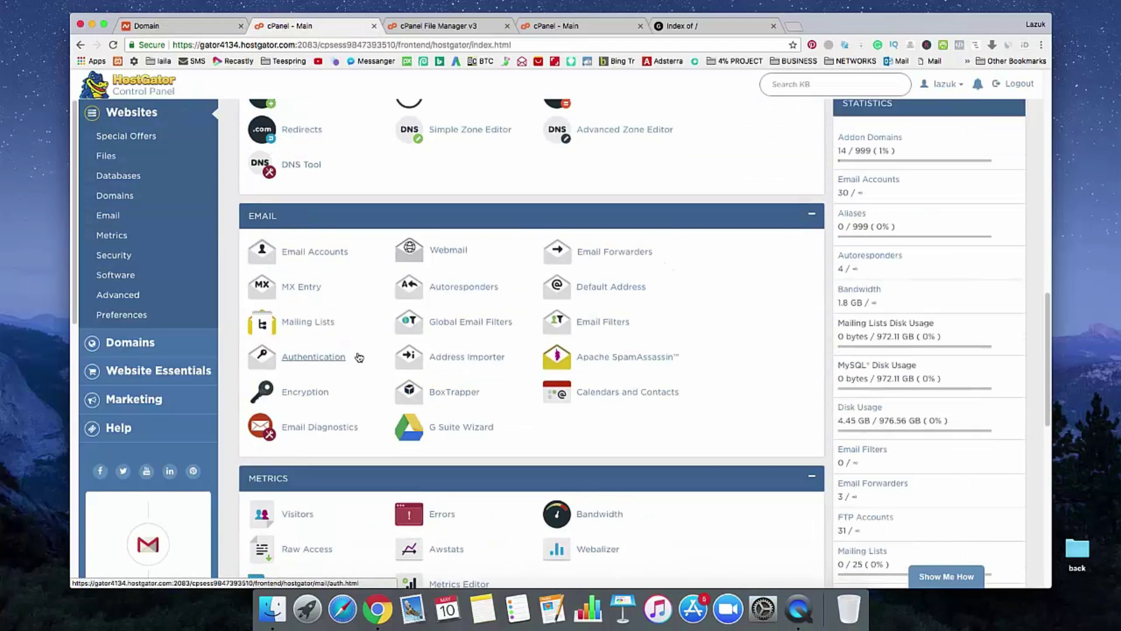
pyautogui.scroll(3, 358, 356)
pyautogui.scroll(-2, 358, 356)
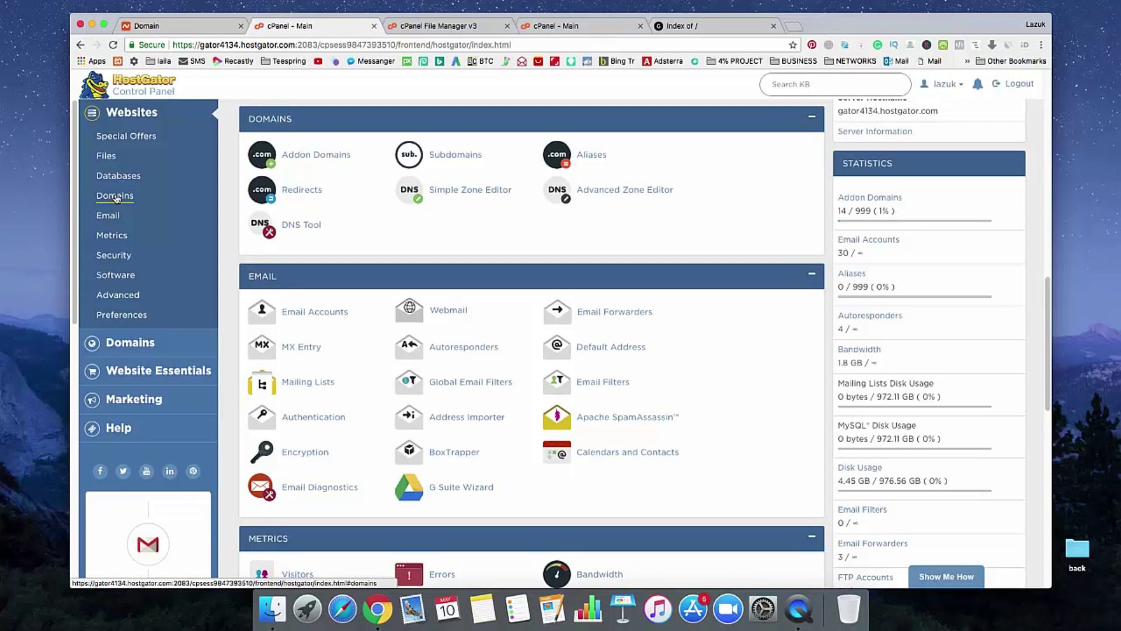
pyautogui.click(116, 199)
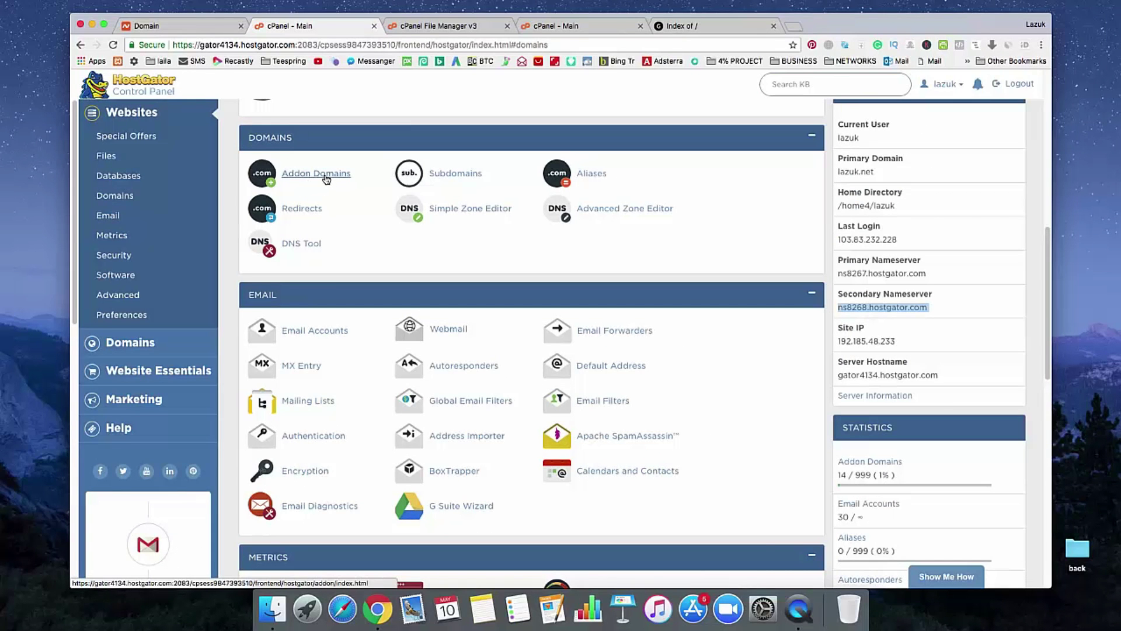
pyautogui.click(327, 179)
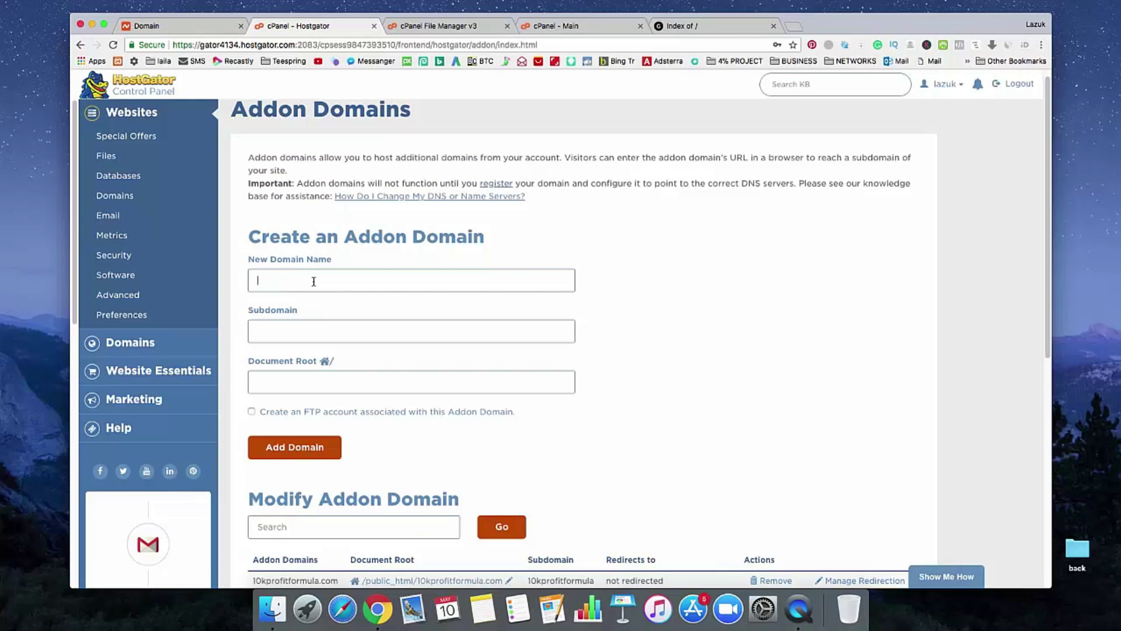
# Copy the trafficadvise.com address from its tab into the New Domain Name field
pyautogui.click(730, 28)
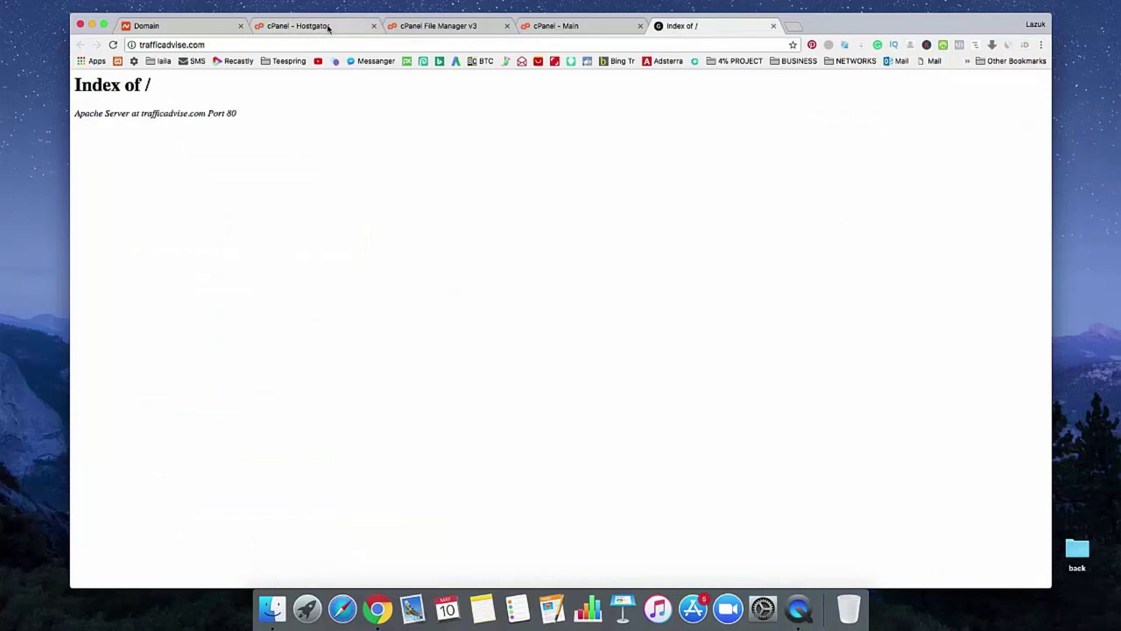
pyautogui.click(200, 45)
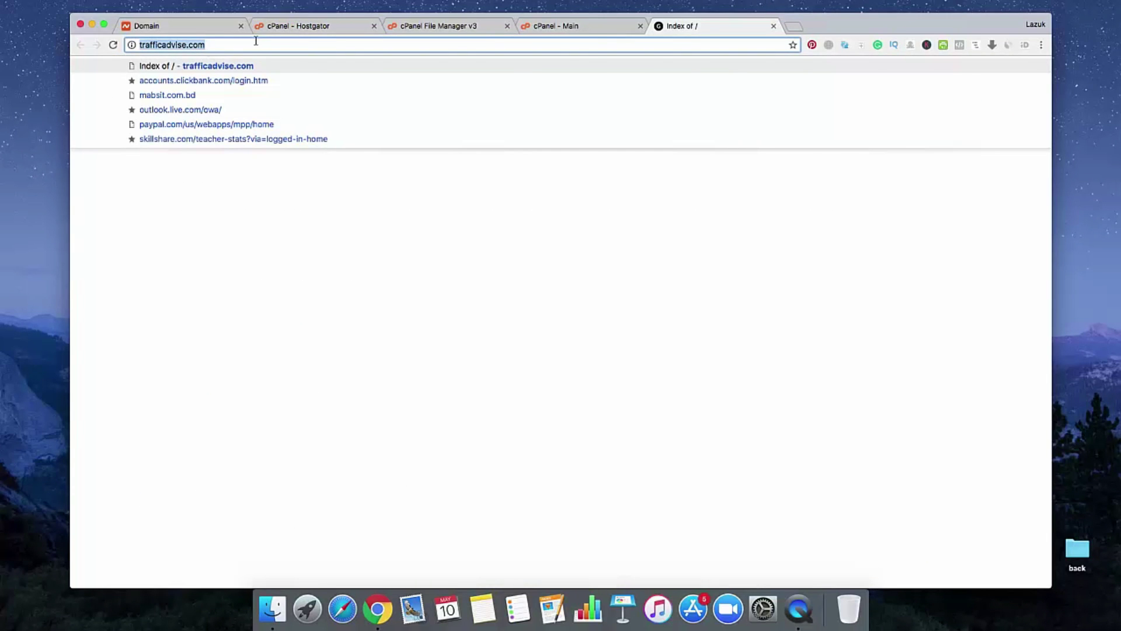
pyautogui.press('super+c')
pyautogui.click(282, 26)
pyautogui.press('super+v')
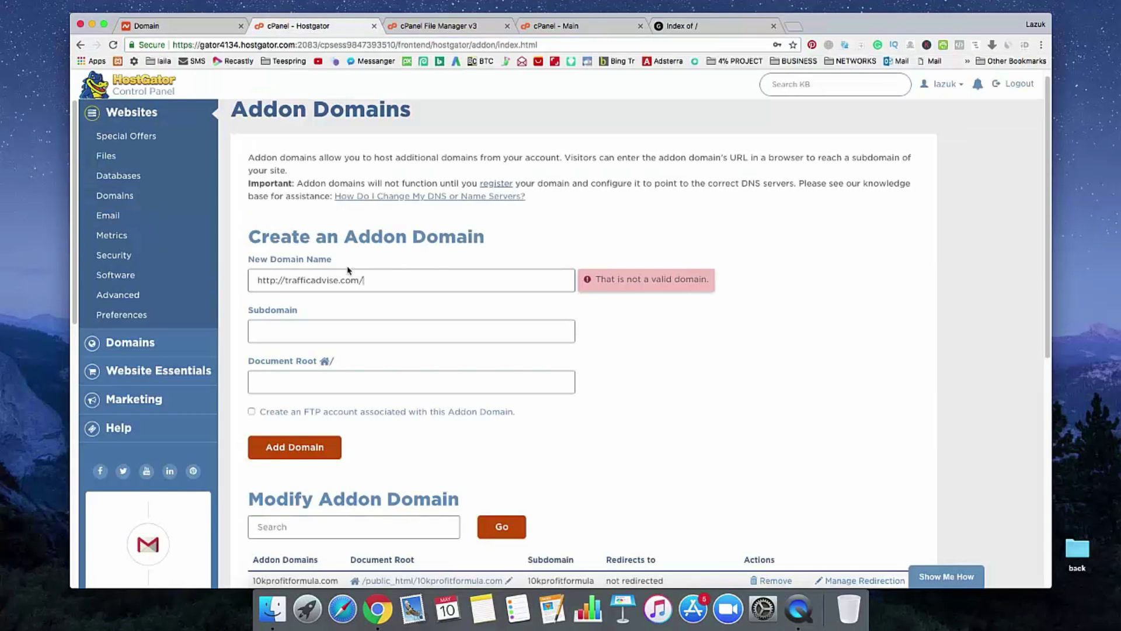
pyautogui.moveTo(286, 282); pyautogui.dragTo(255, 284)
pyautogui.press('BackSpace')
pyautogui.click(357, 285)
pyautogui.press('BackSpace')
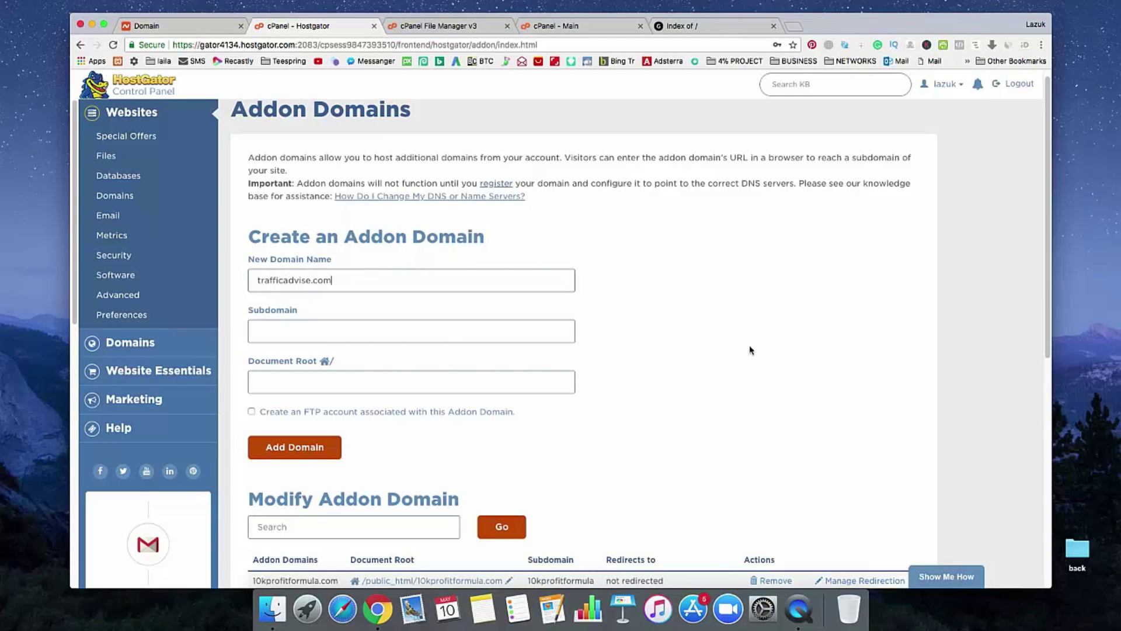
pyautogui.click(660, 297)
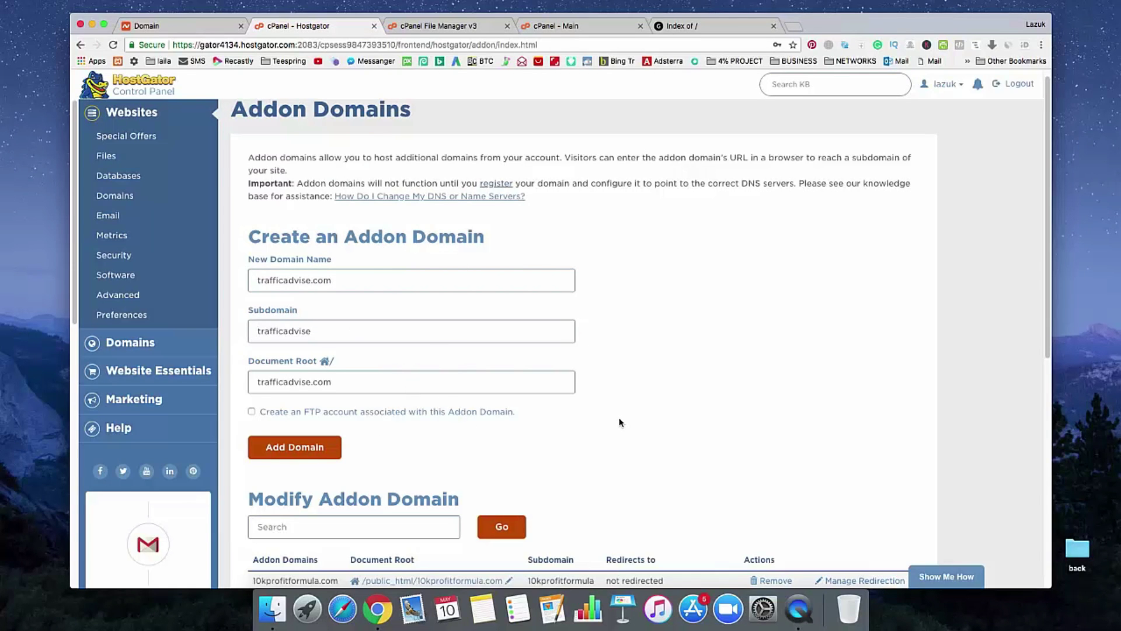
pyautogui.scroll(-2, 621, 423)
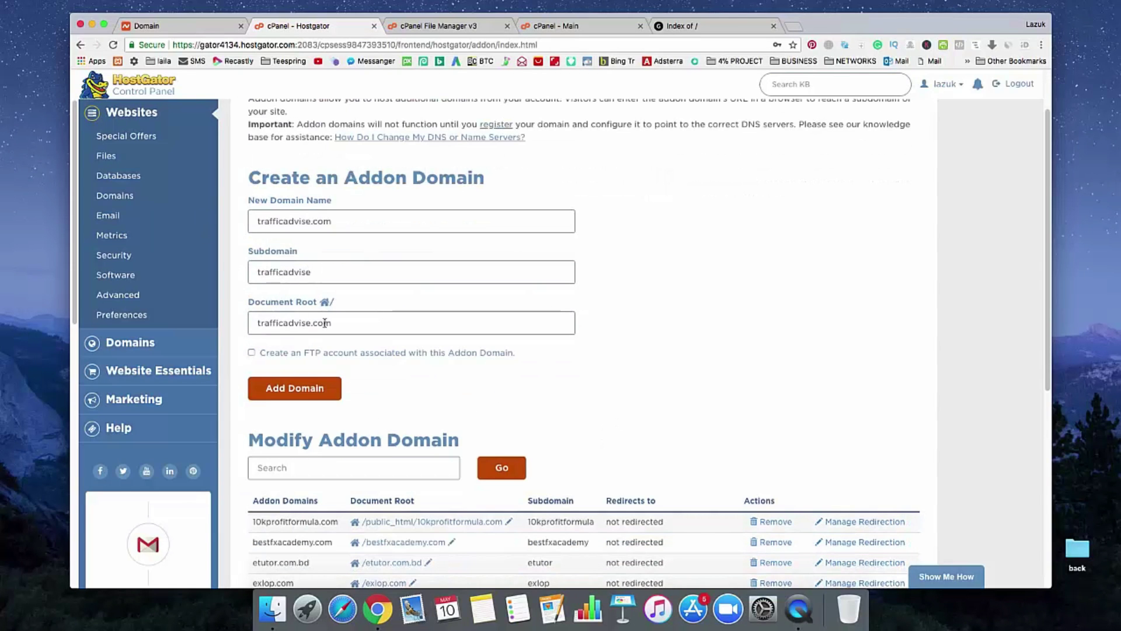
pyautogui.scroll(-1, 704, 374)
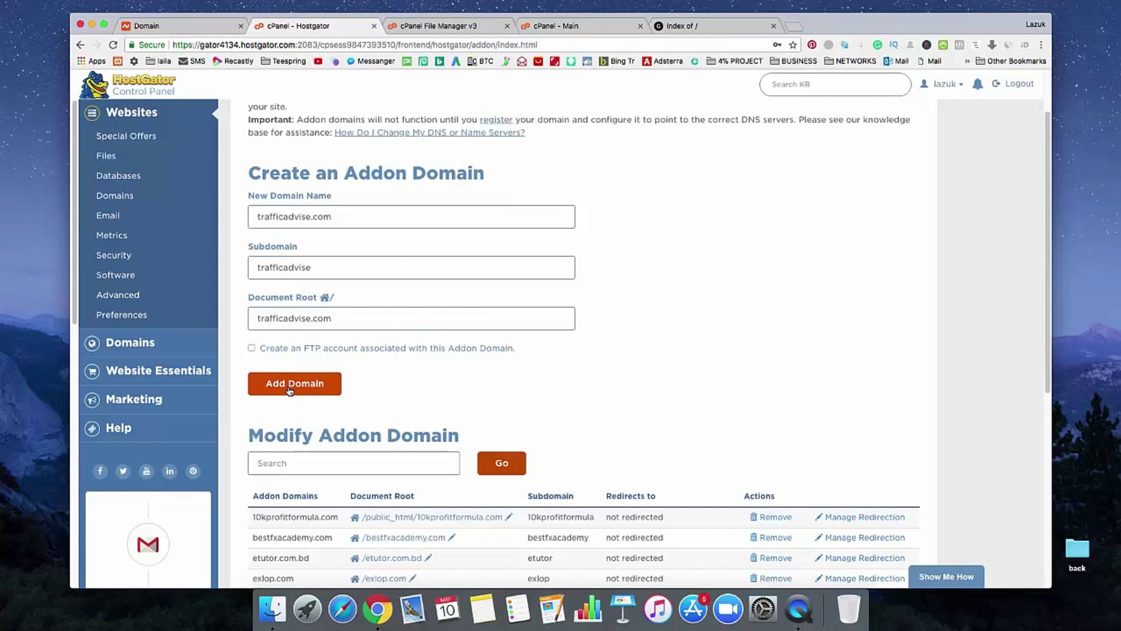
pyautogui.scroll(3, 679, 384)
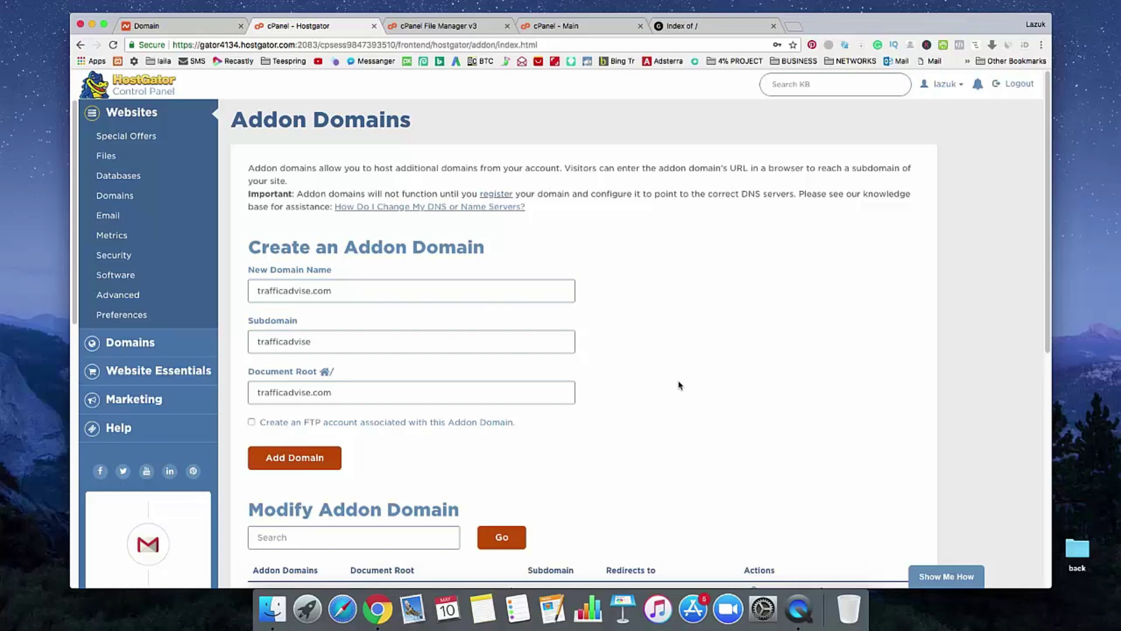
# Reload the trafficadvise.com tab, which still shows the empty Apache 'Index of /' listing
pyautogui.click(698, 26)
pyautogui.rightClick(439, 248)
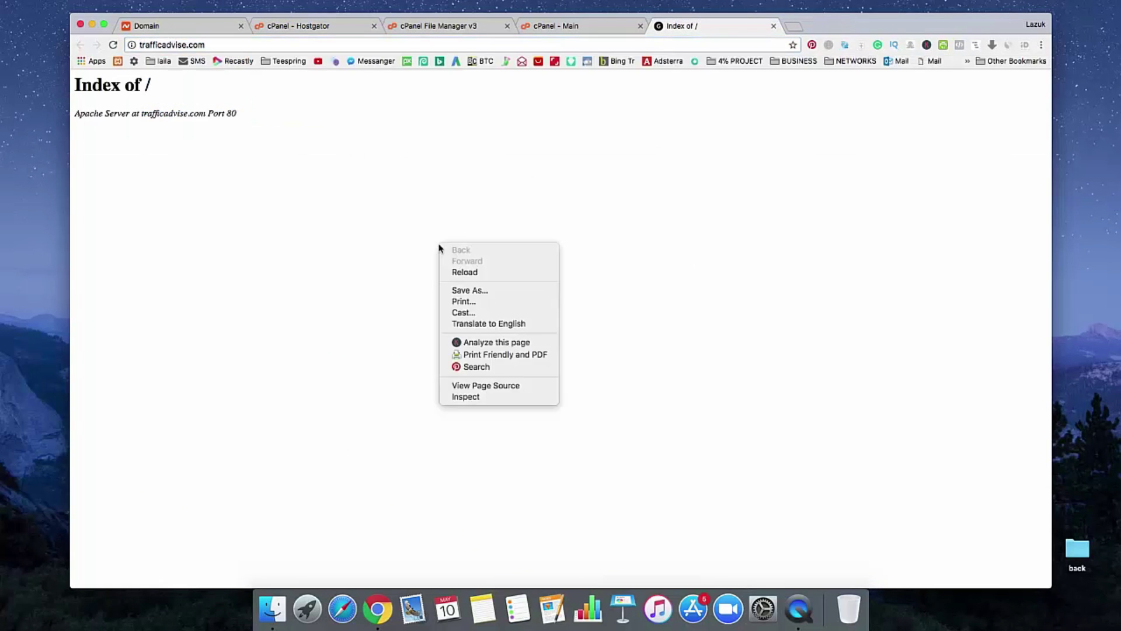
pyautogui.click(459, 273)
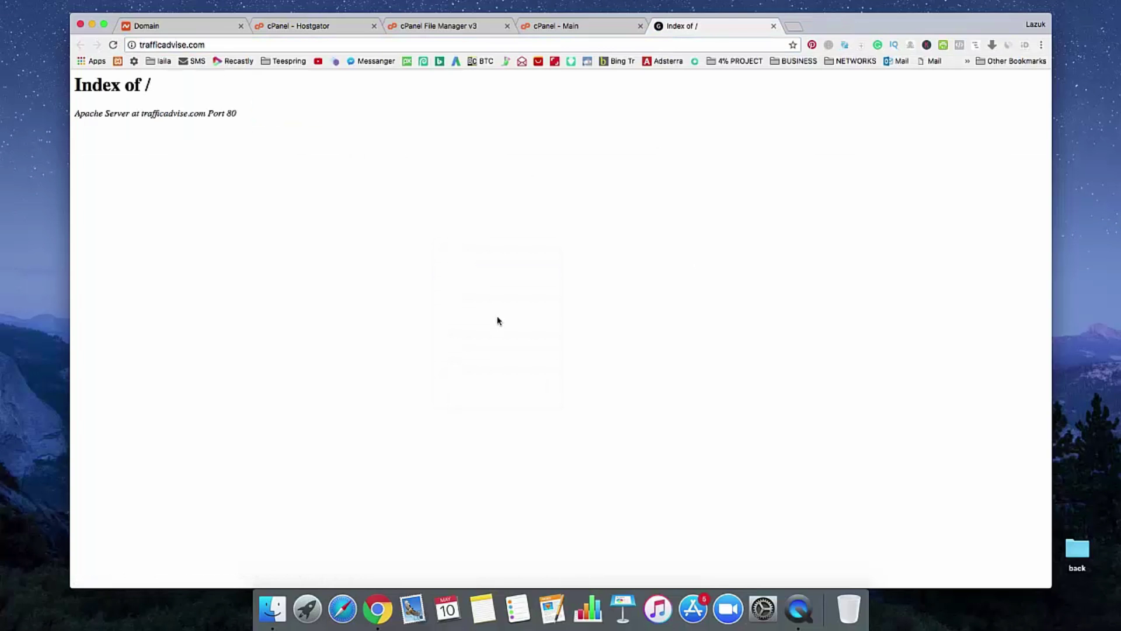